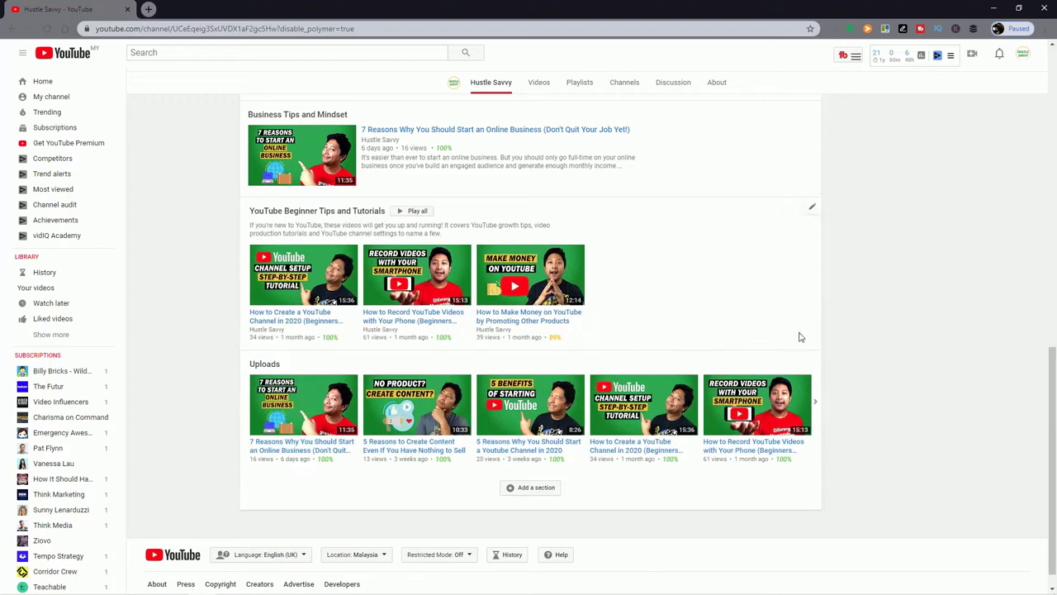
# Step: Move YouTube Beginner Tips and Tutorials up past Business Tips and Mindset and Make Money Online
pyautogui.scroll(1, 821, 372)
pyautogui.click(778, 318)
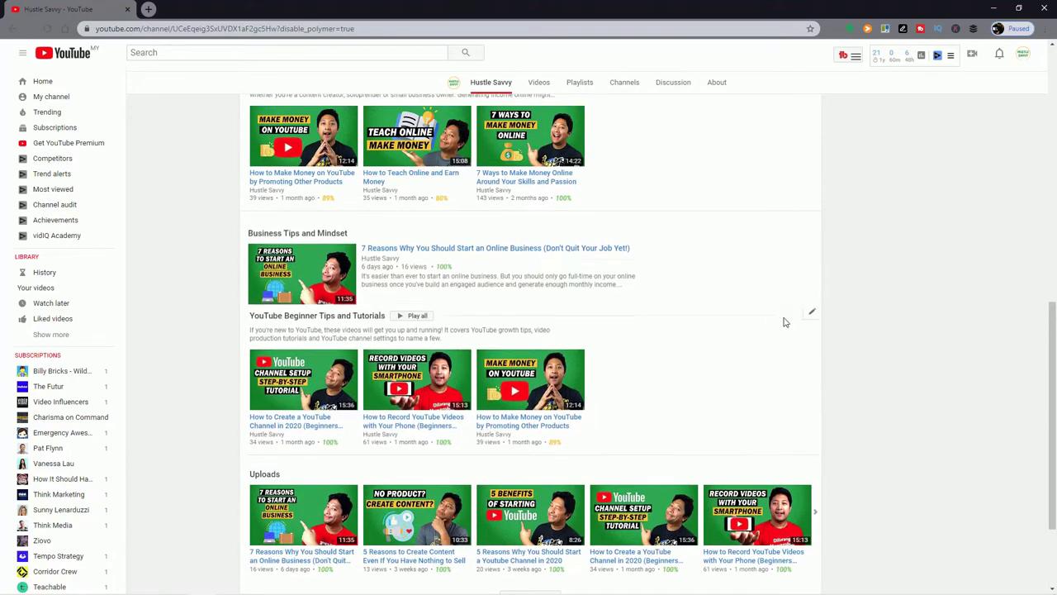
pyautogui.scroll(1, 827, 383)
pyautogui.click(777, 331)
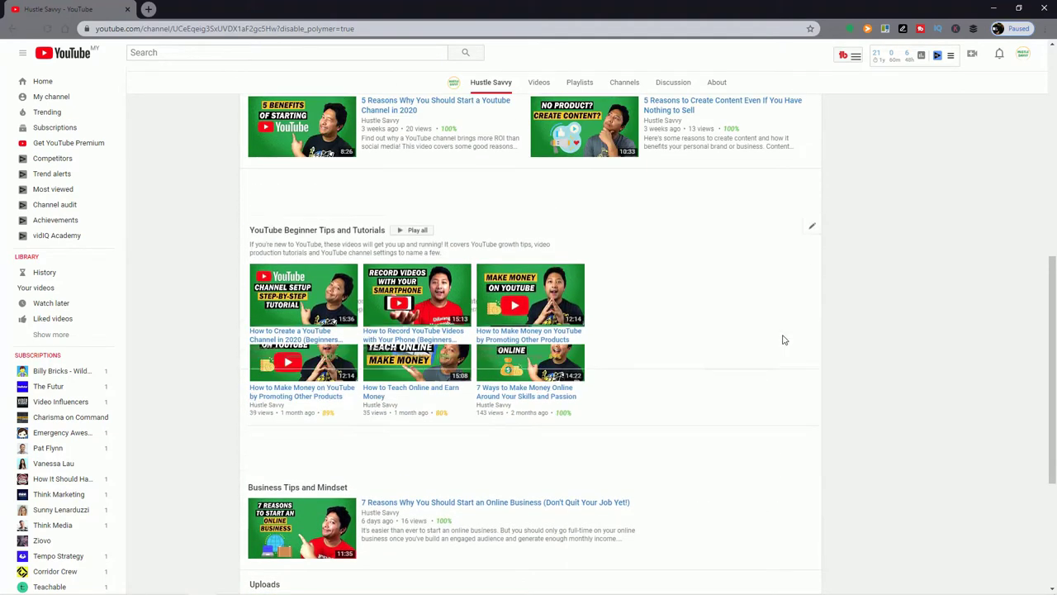
pyautogui.scroll(2, 847, 376)
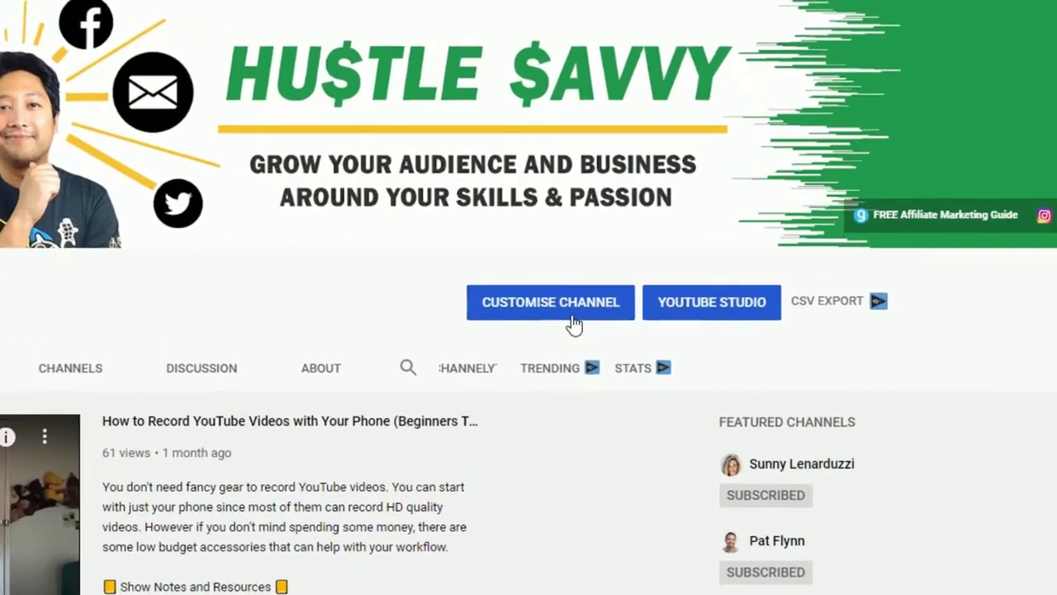
# Step: Start customising the channel homepage and add a new section
pyautogui.click(571, 323)
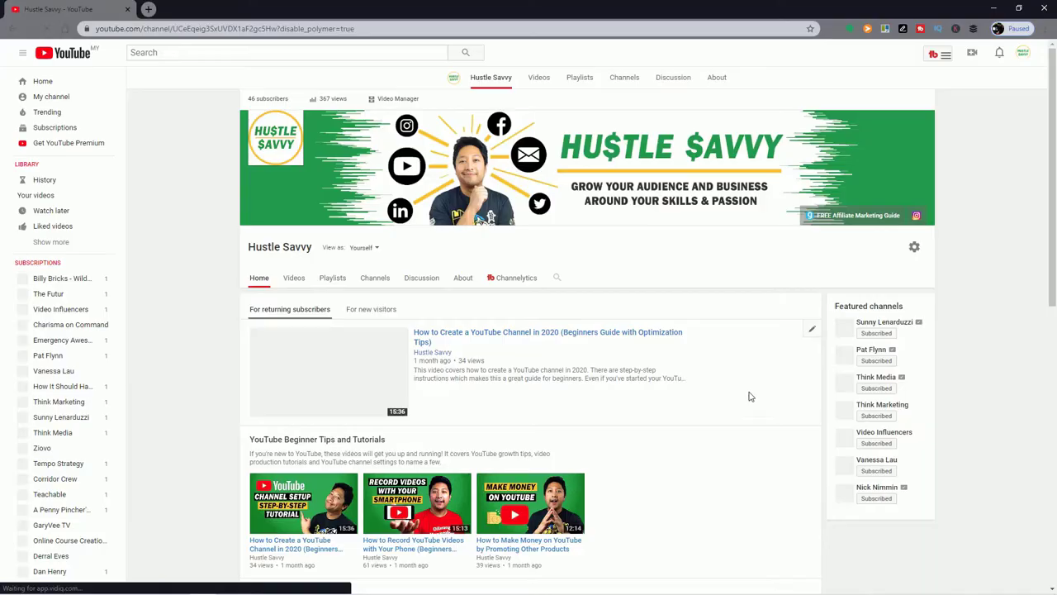
pyautogui.scroll(-4, 757, 410)
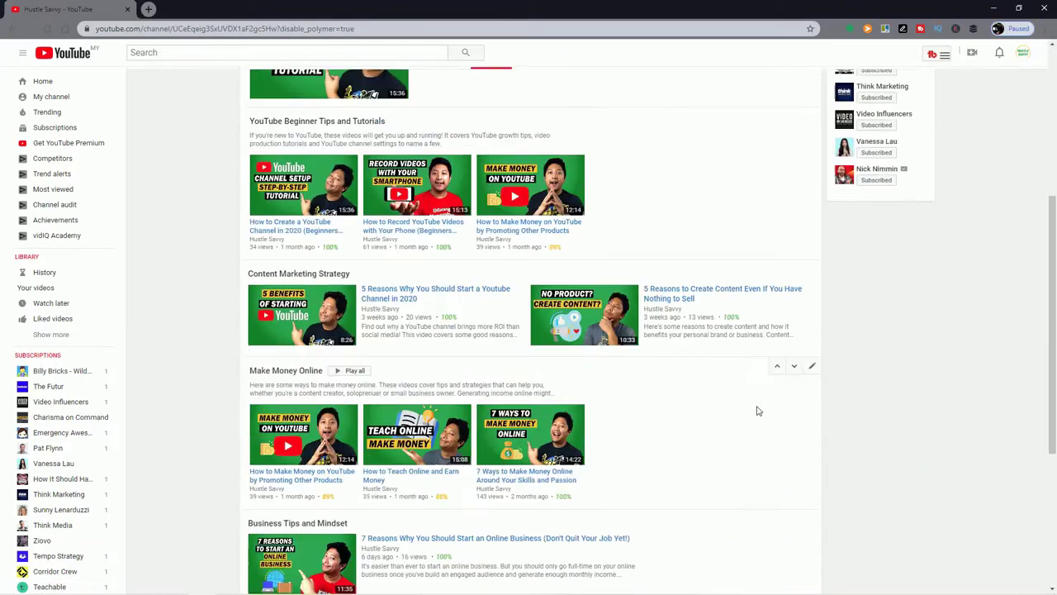
pyautogui.scroll(-3, 758, 411)
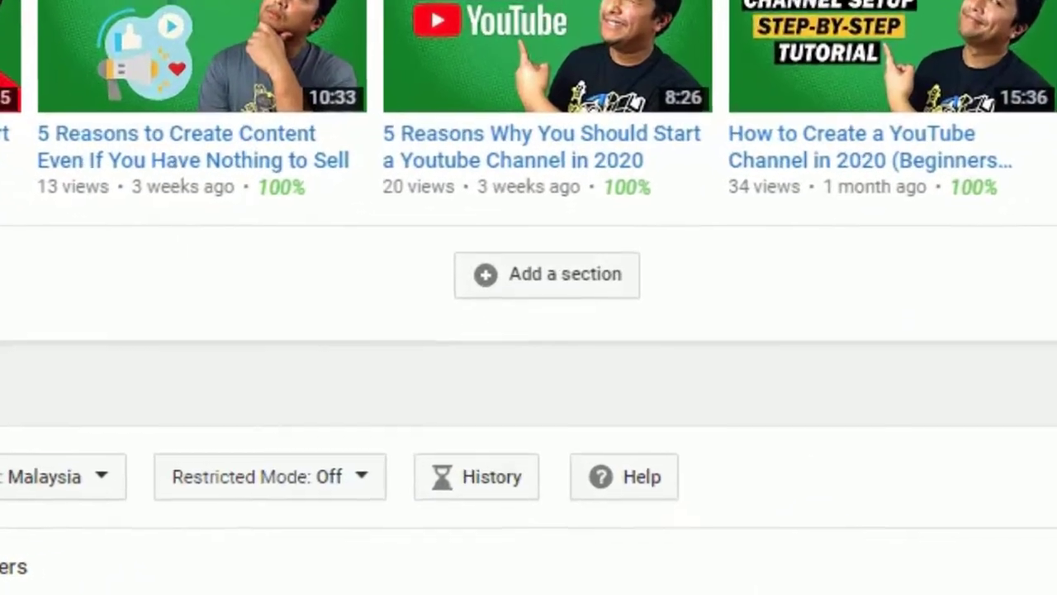
pyautogui.click(604, 286)
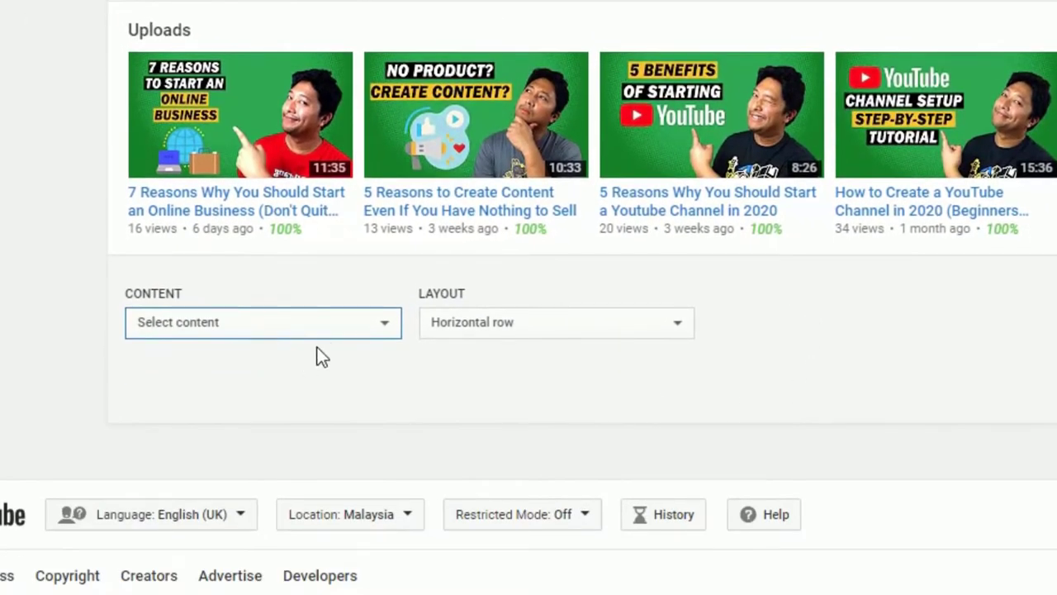
# Step: Set the section to Single playlist showing YouTube Beginner Tips and Tutorials, and save it
pyautogui.click(343, 325)
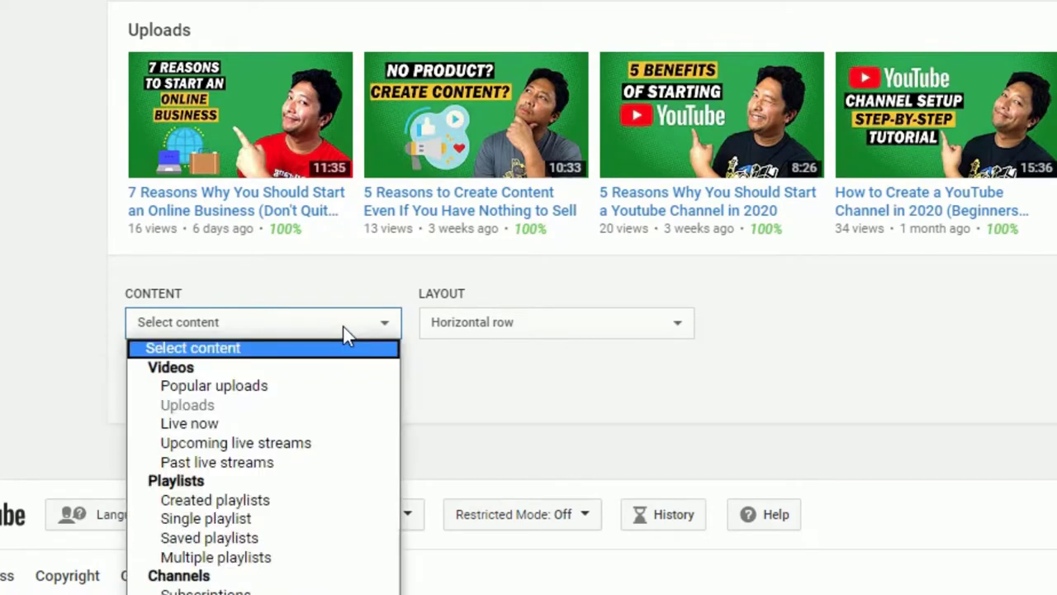
pyautogui.click(304, 520)
pyautogui.scroll(-3, 764, 426)
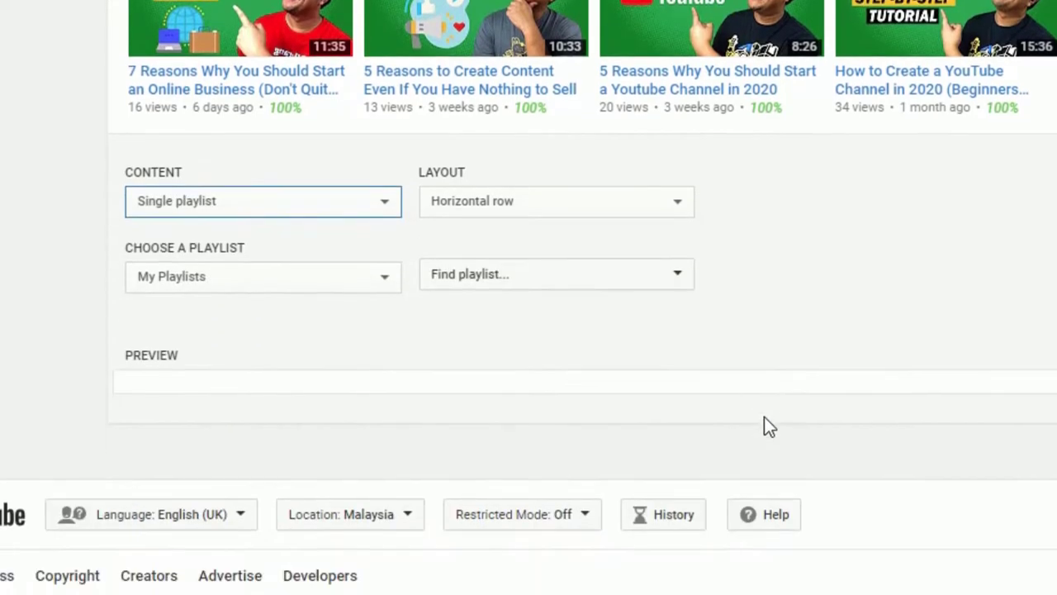
pyautogui.click(518, 279)
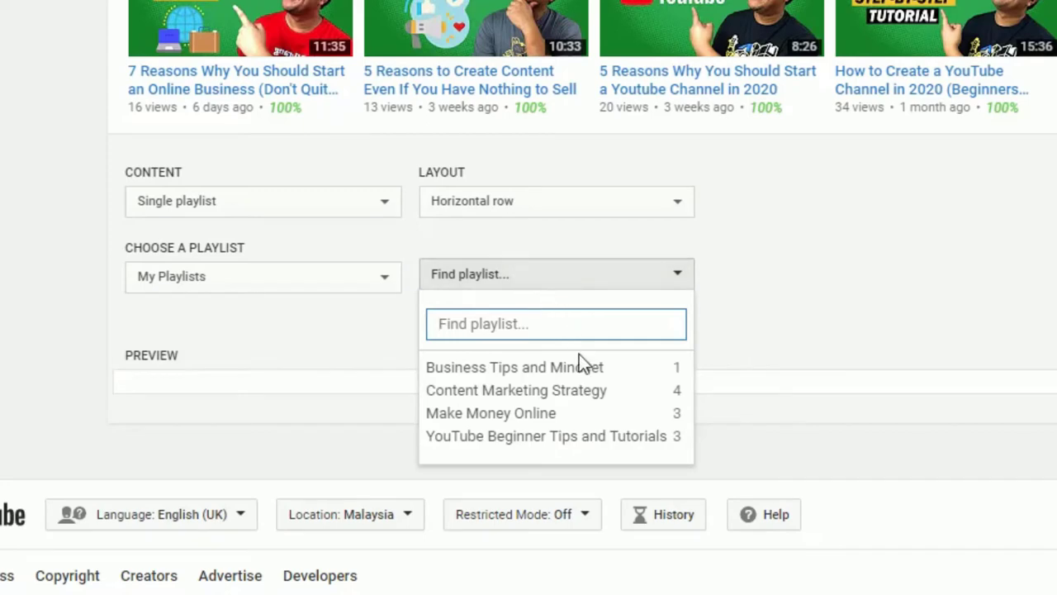
pyautogui.click(622, 439)
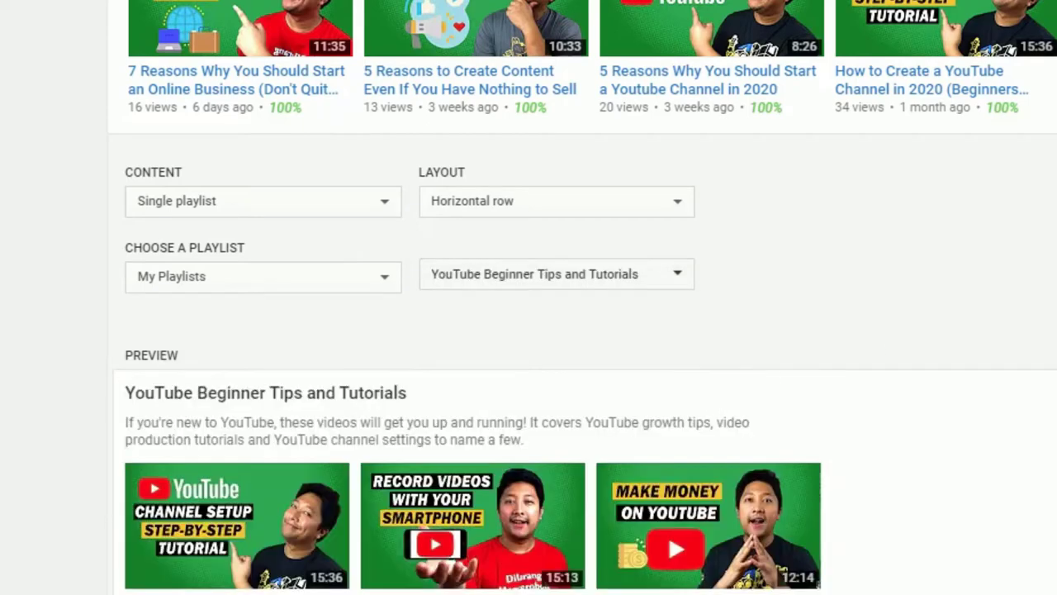
pyautogui.scroll(-3, 528, 331)
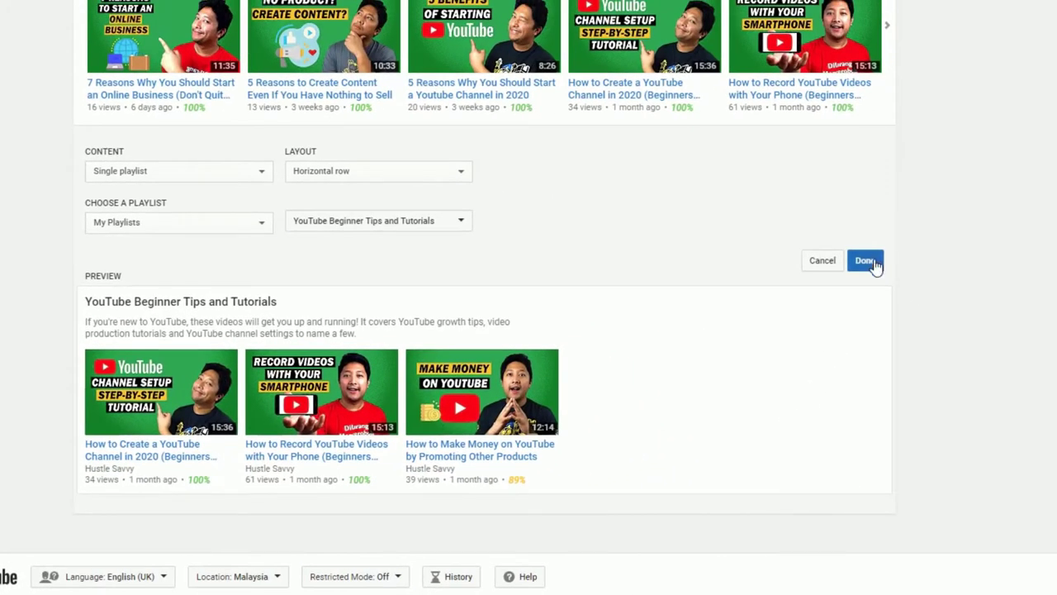
pyautogui.click(866, 261)
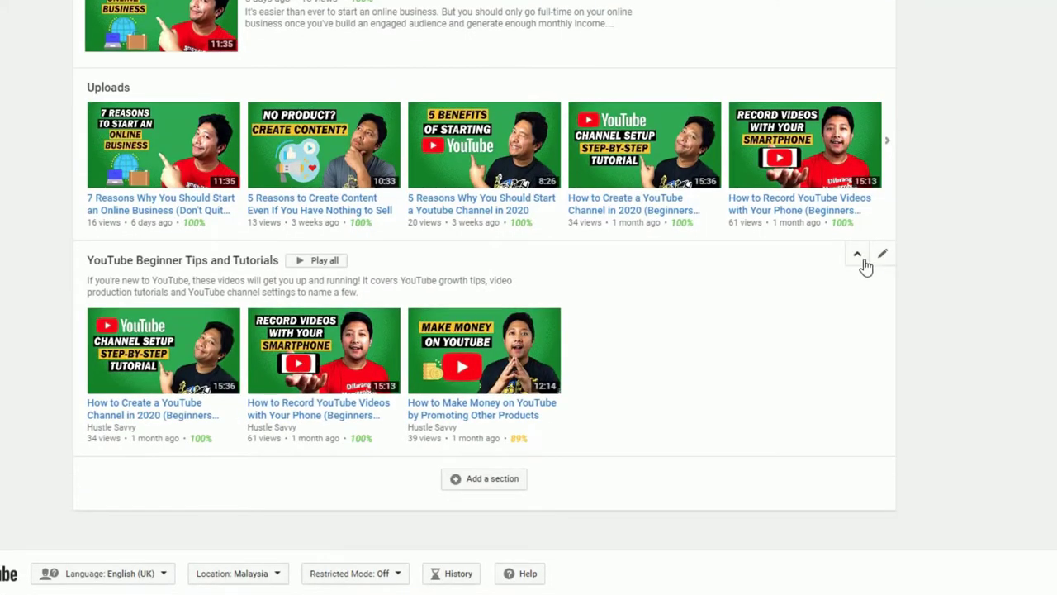
# Step: Move the new playlist section above Uploads and Business Tips and Mindset, then view the playlists page
pyautogui.click(865, 266)
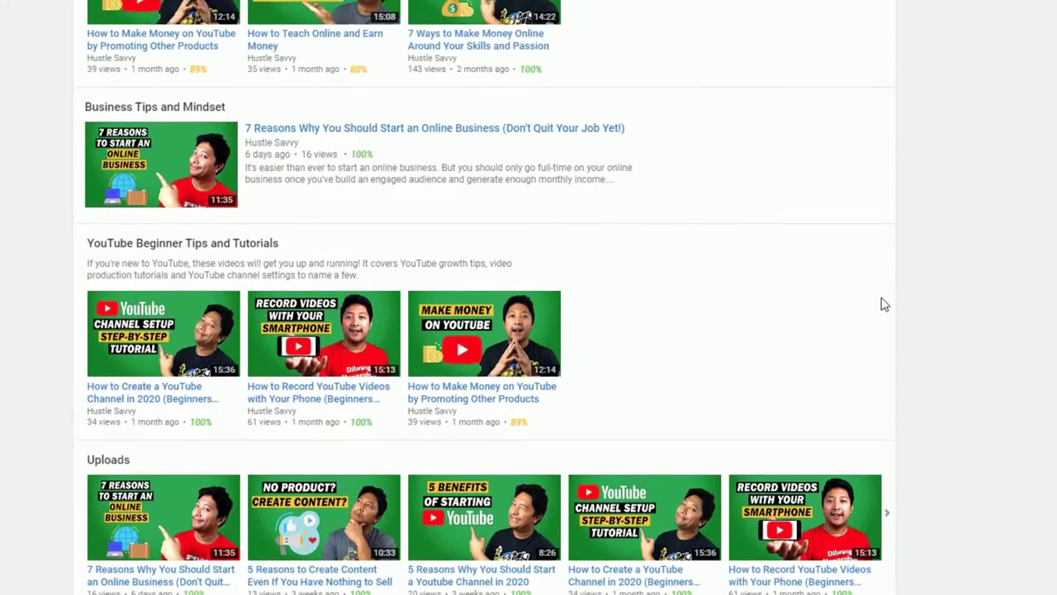
pyautogui.click(841, 243)
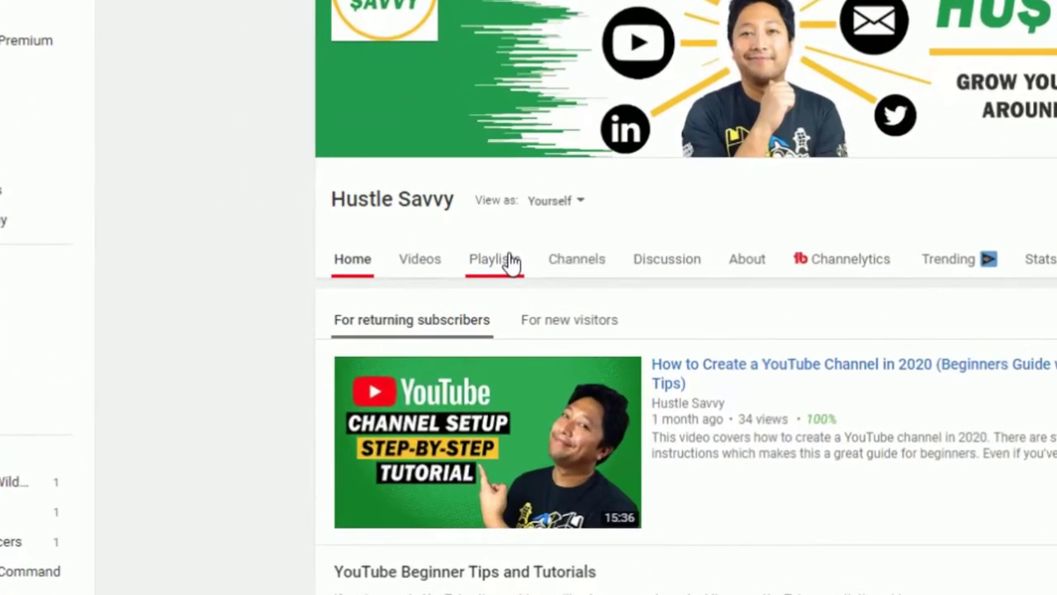
pyautogui.click(454, 260)
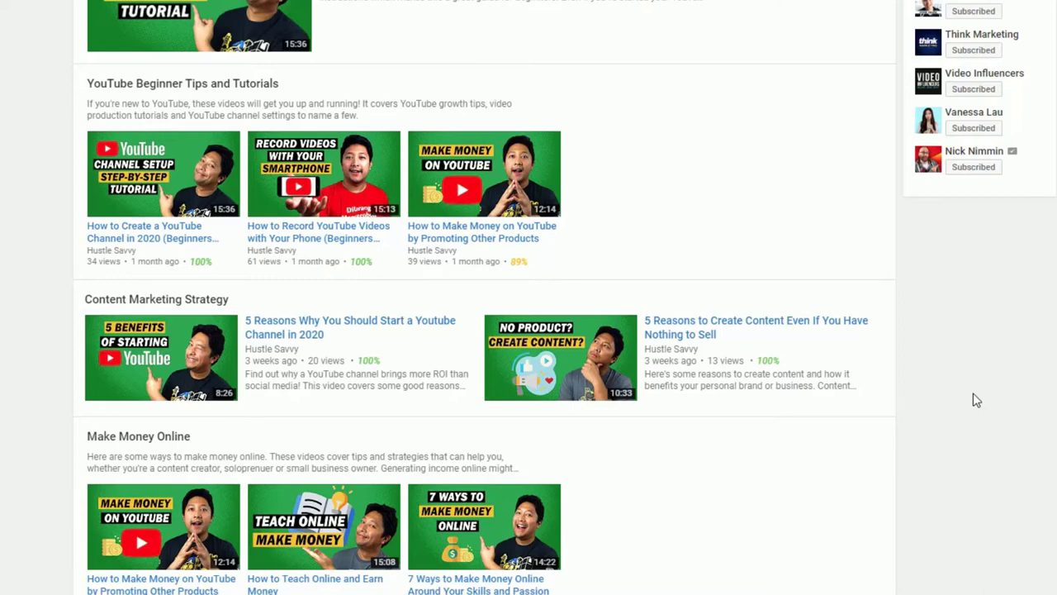
# Step: Change the YouTube Beginner Tips and Tutorials section's layout to Vertical list and save it
pyautogui.scroll(-5, 976, 400)
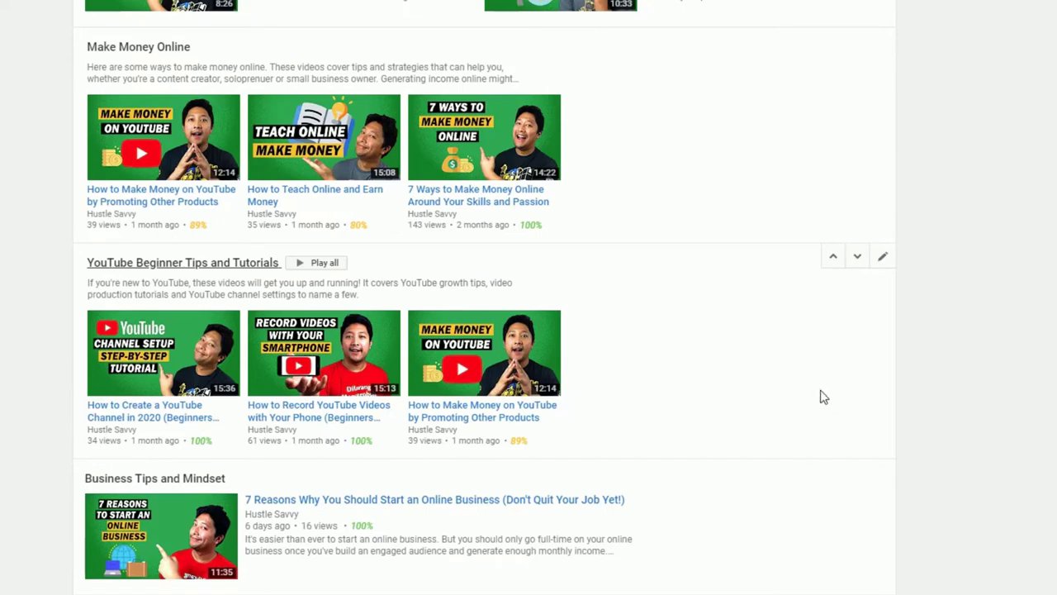
pyautogui.click(883, 260)
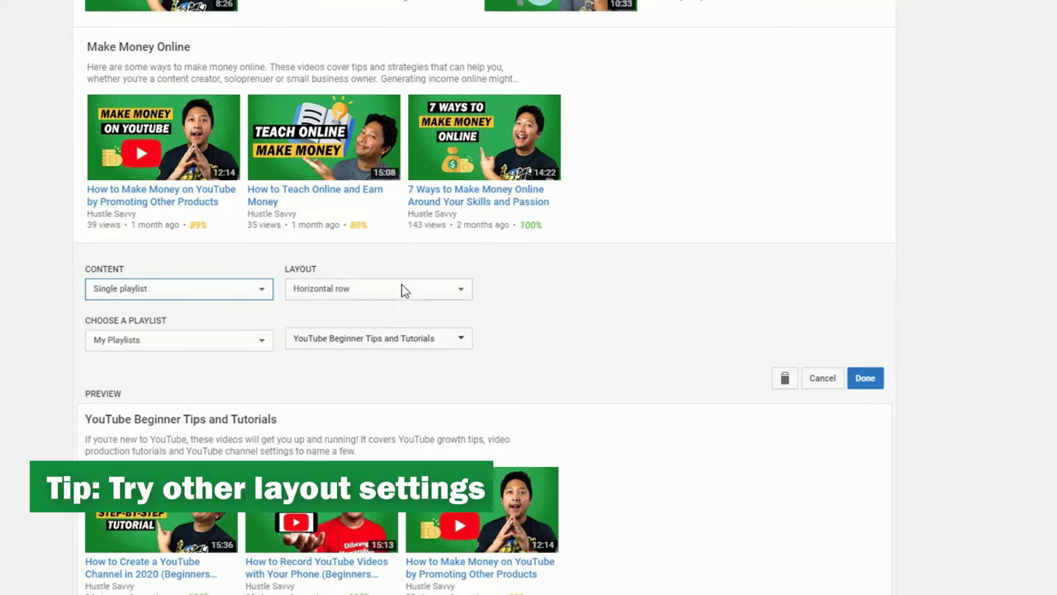
pyautogui.click(420, 293)
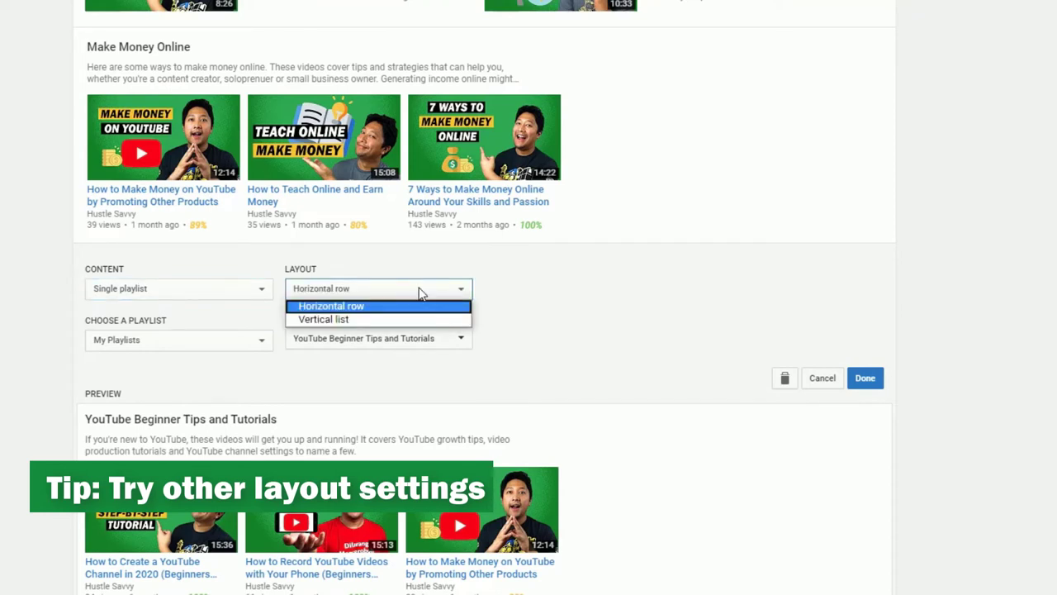
pyautogui.click(381, 320)
pyautogui.click(864, 379)
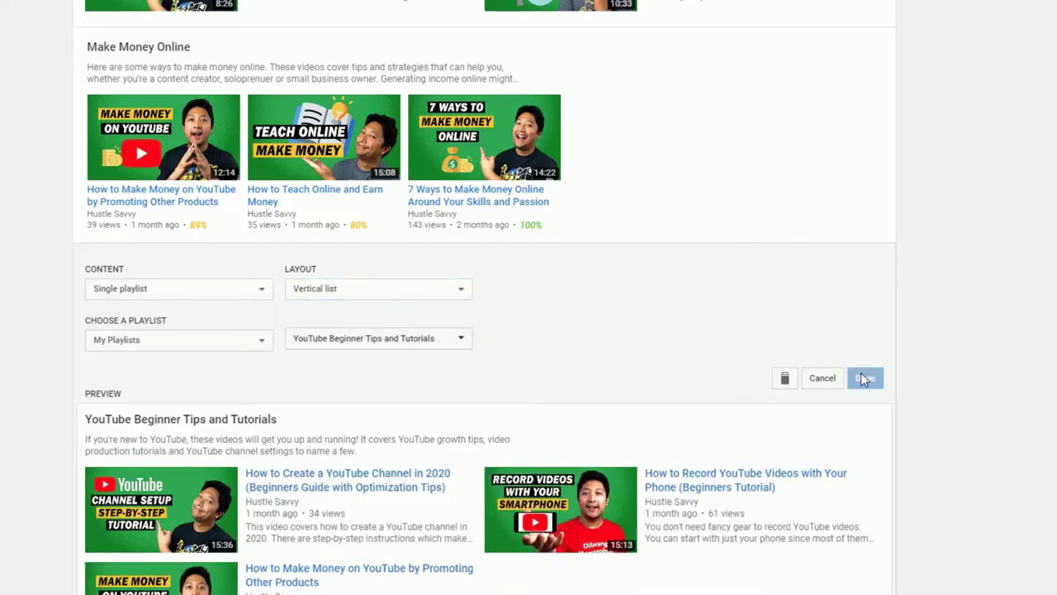
pyautogui.scroll(-2, 900, 418)
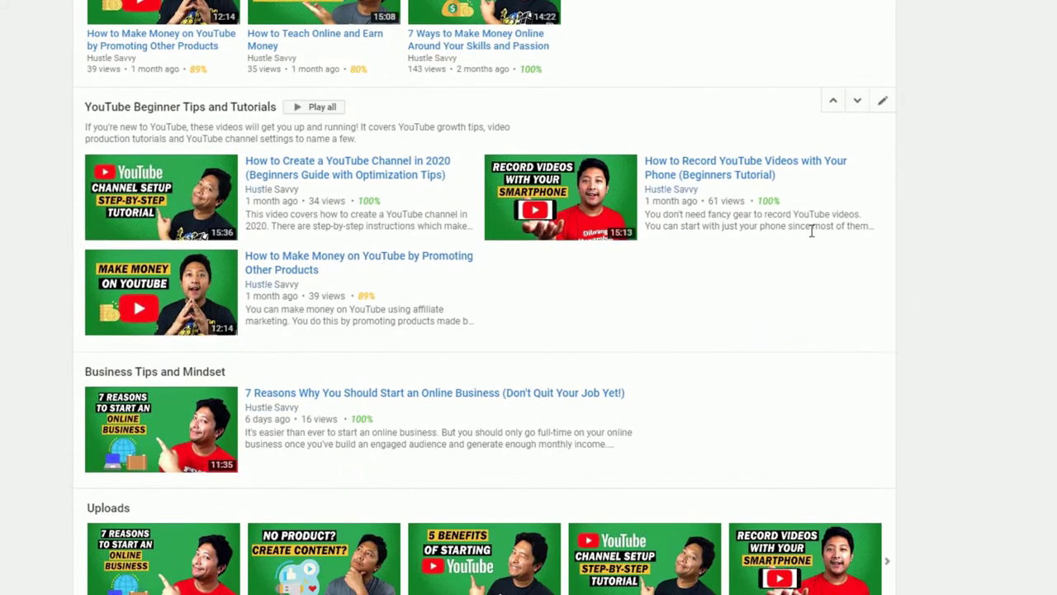
pyautogui.scroll(1, 1016, 345)
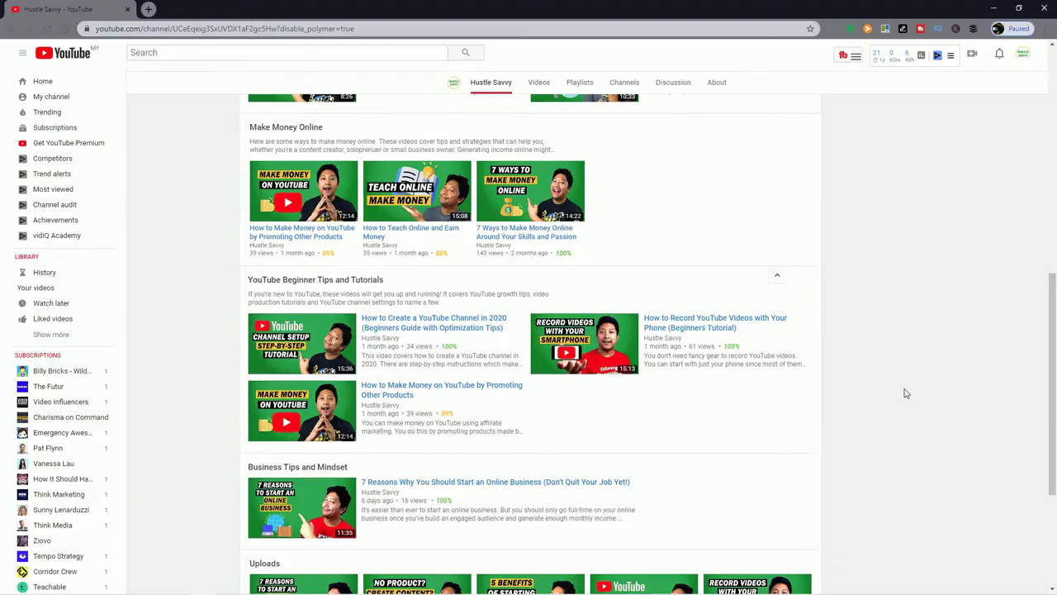
pyautogui.scroll(-2, 1013, 349)
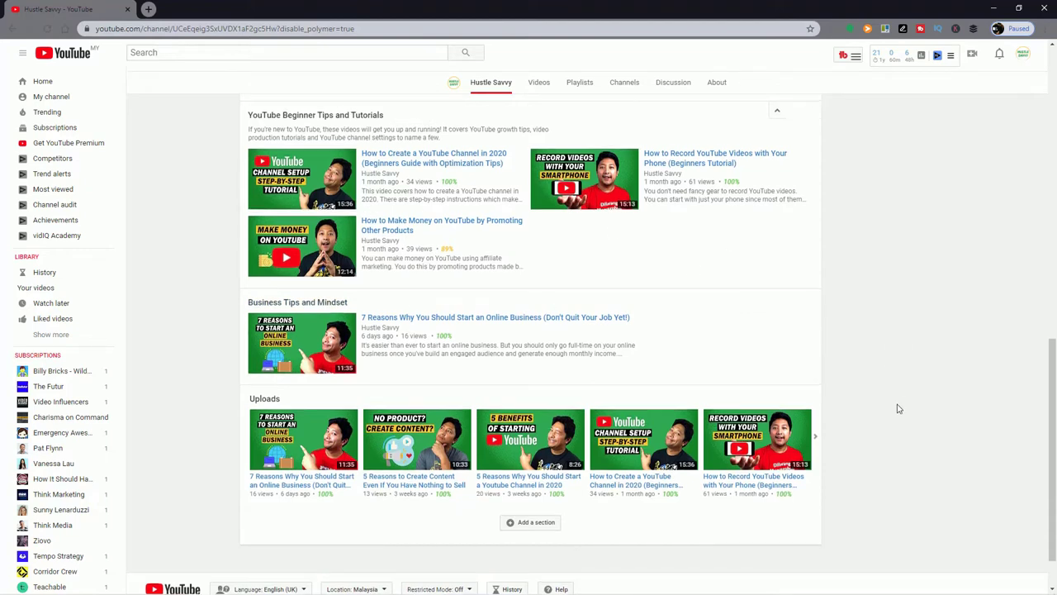
pyautogui.scroll(2, 897, 405)
pyautogui.scroll(5, 934, 428)
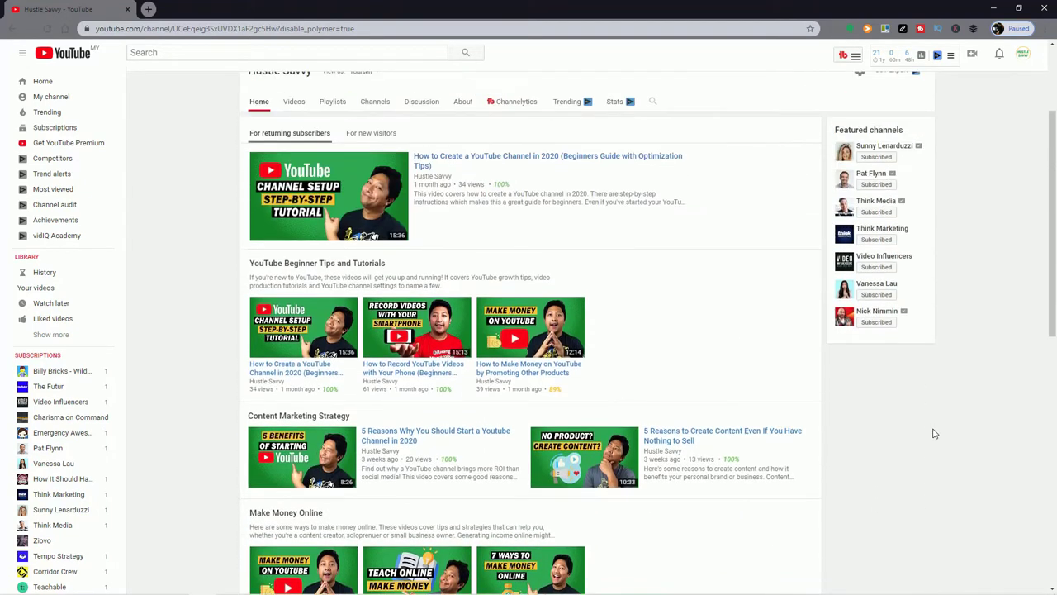
pyautogui.scroll(-5, 934, 434)
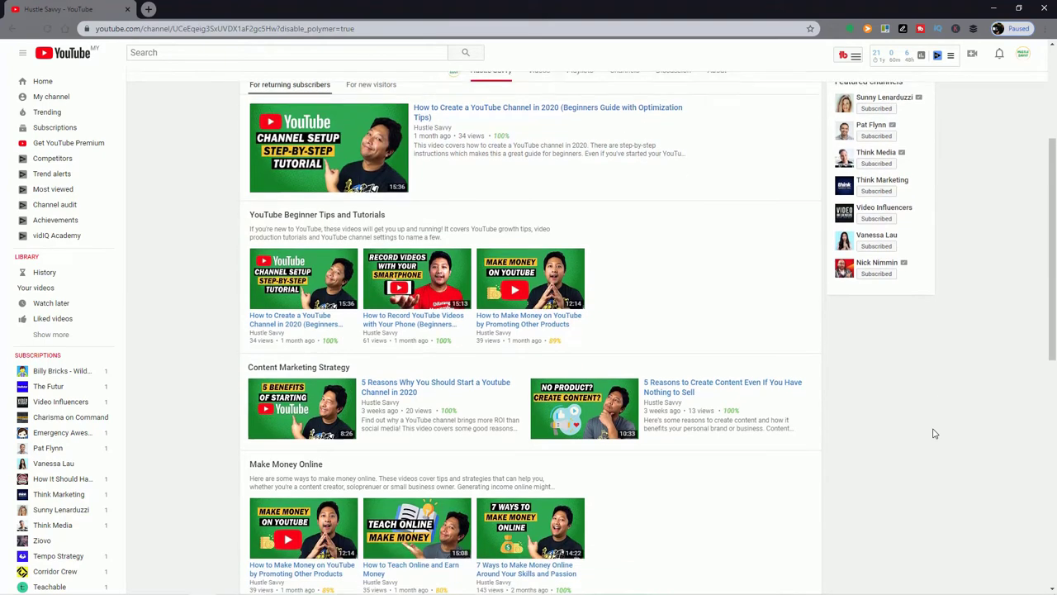
pyautogui.scroll(-2, 935, 434)
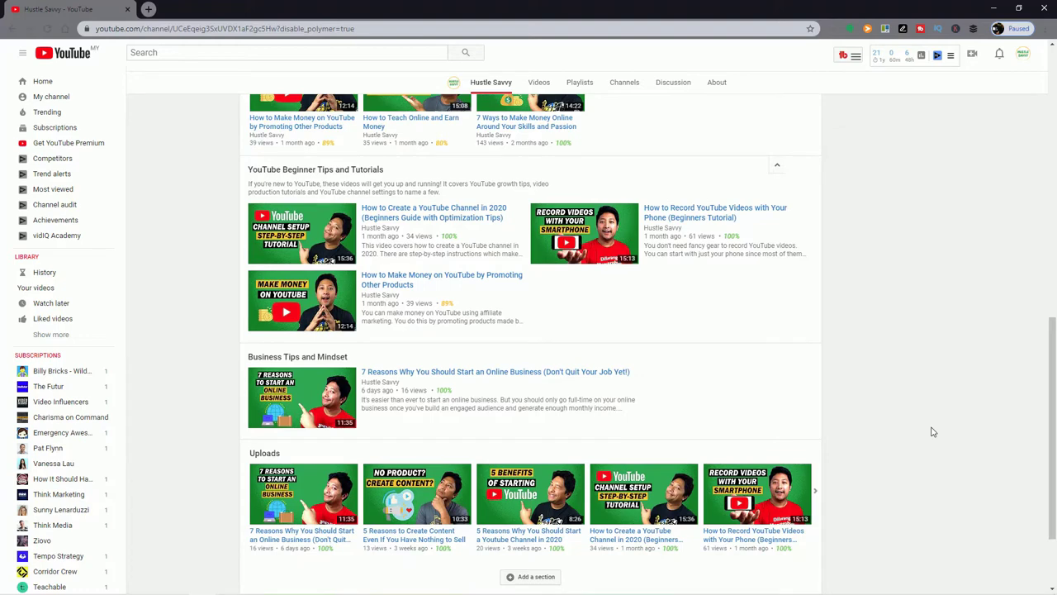
pyautogui.scroll(-2, 932, 430)
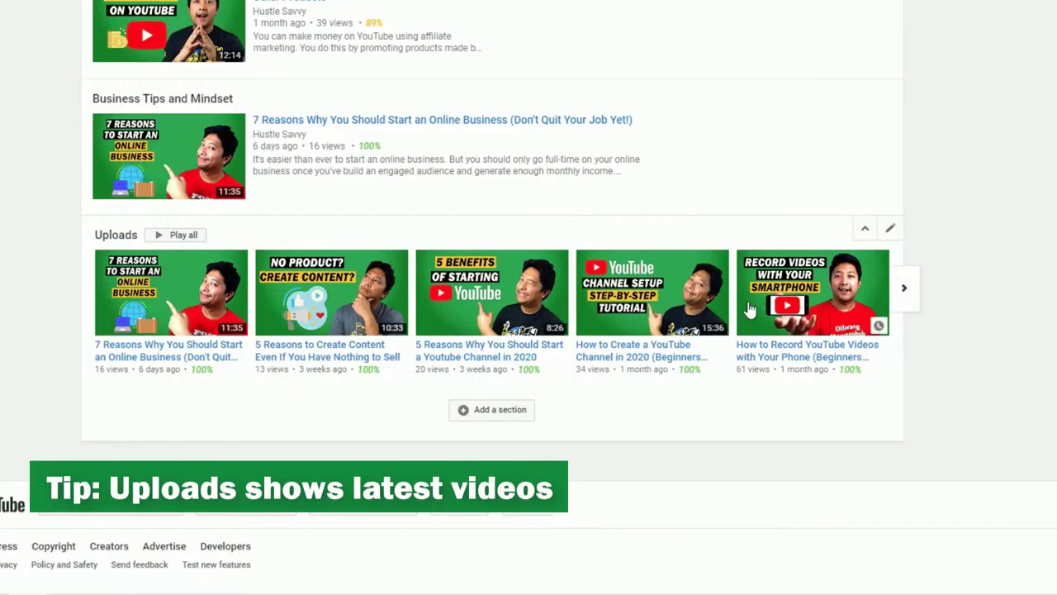
# Step: Page through the Uploads row and back, then add a new section below it
pyautogui.click(906, 294)
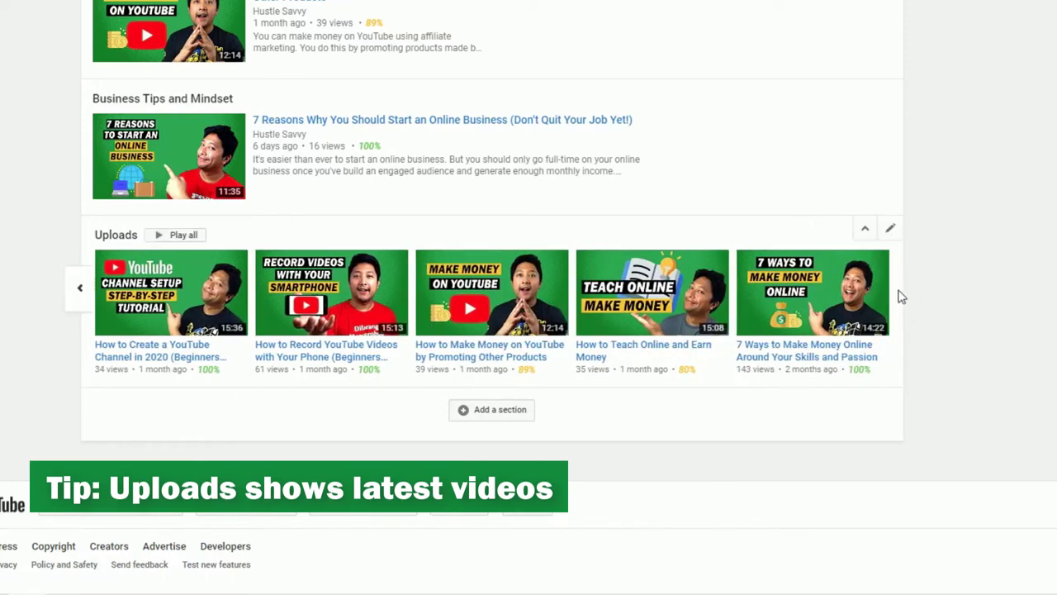
pyautogui.click(79, 289)
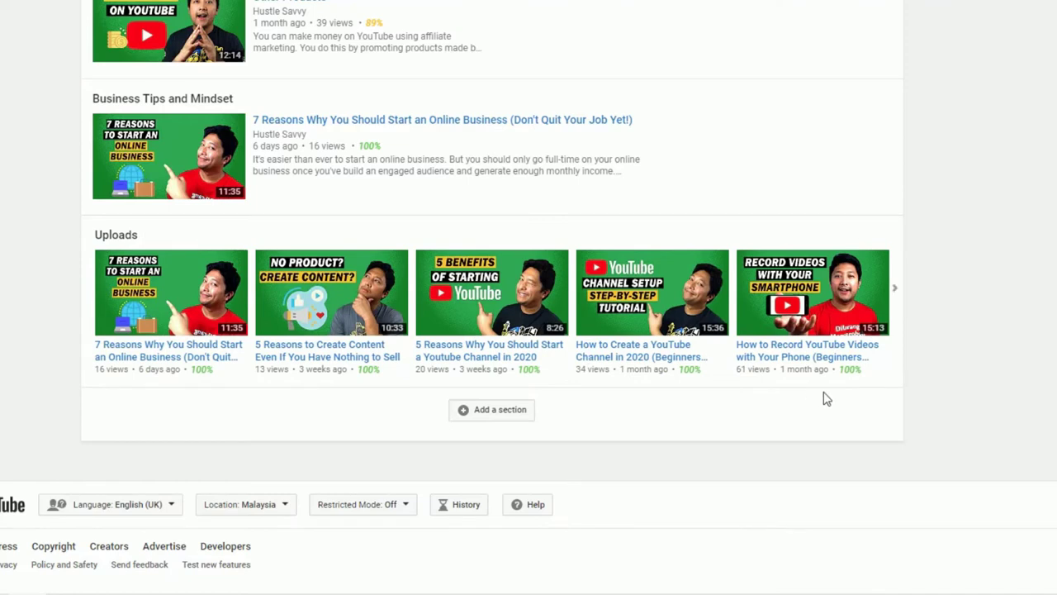
pyautogui.click(520, 410)
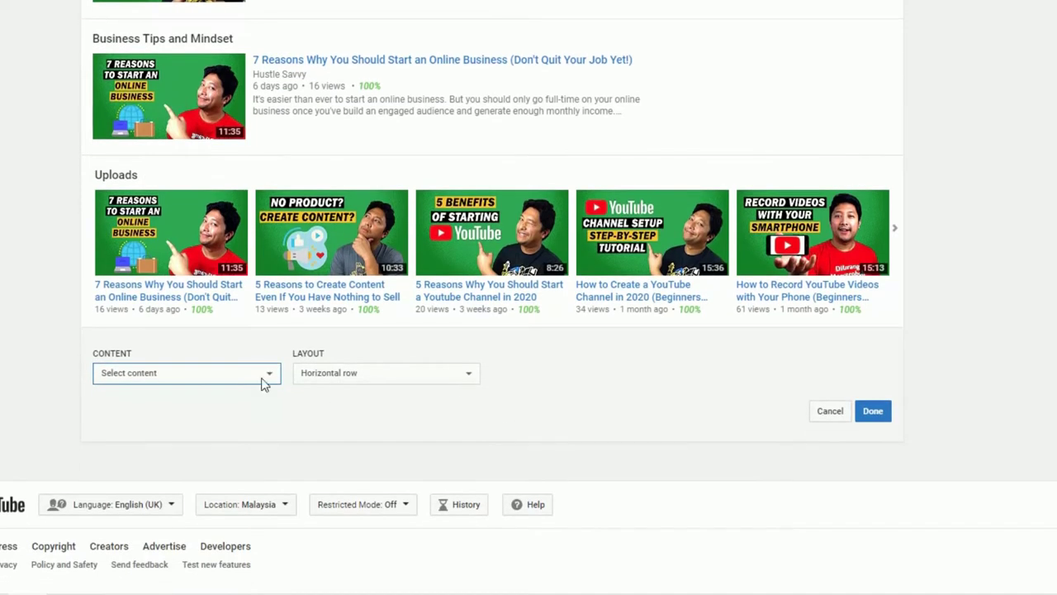
# Step: Set the new section's content to Popular uploads, keeping the Horizontal row layout
pyautogui.click(261, 378)
pyautogui.click(228, 418)
pyautogui.scroll(-2, 1032, 405)
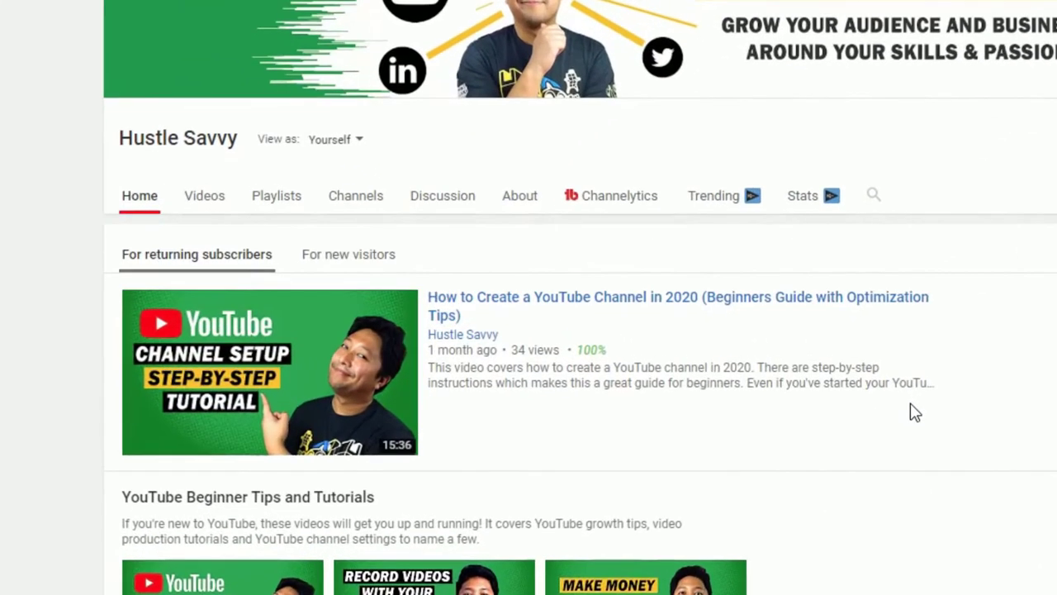
# Step: Compare the featured videos shown to new visitors and to returning subscribers
pyautogui.click(352, 257)
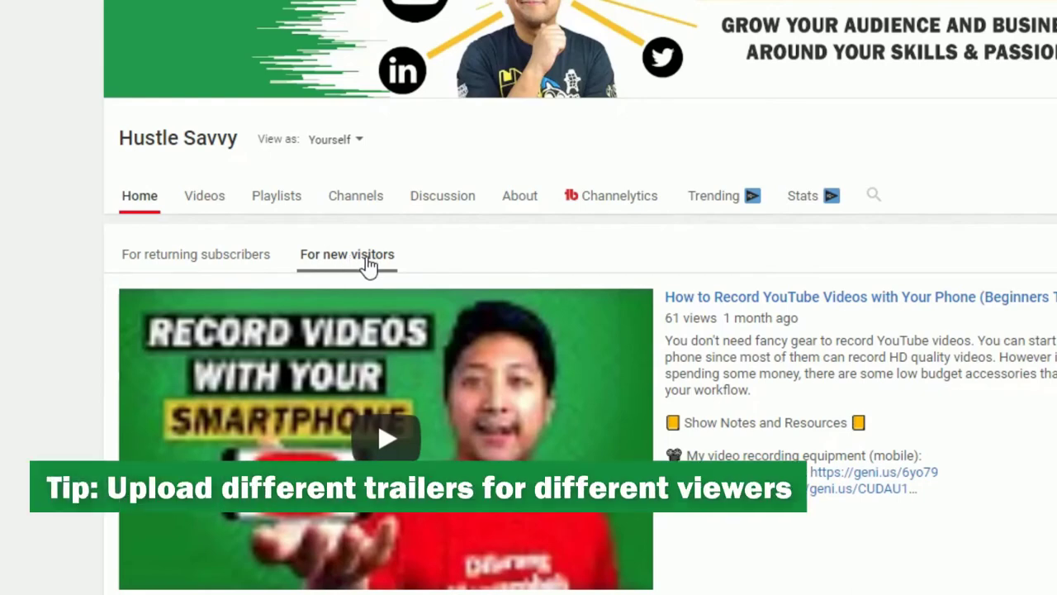
pyautogui.click(261, 269)
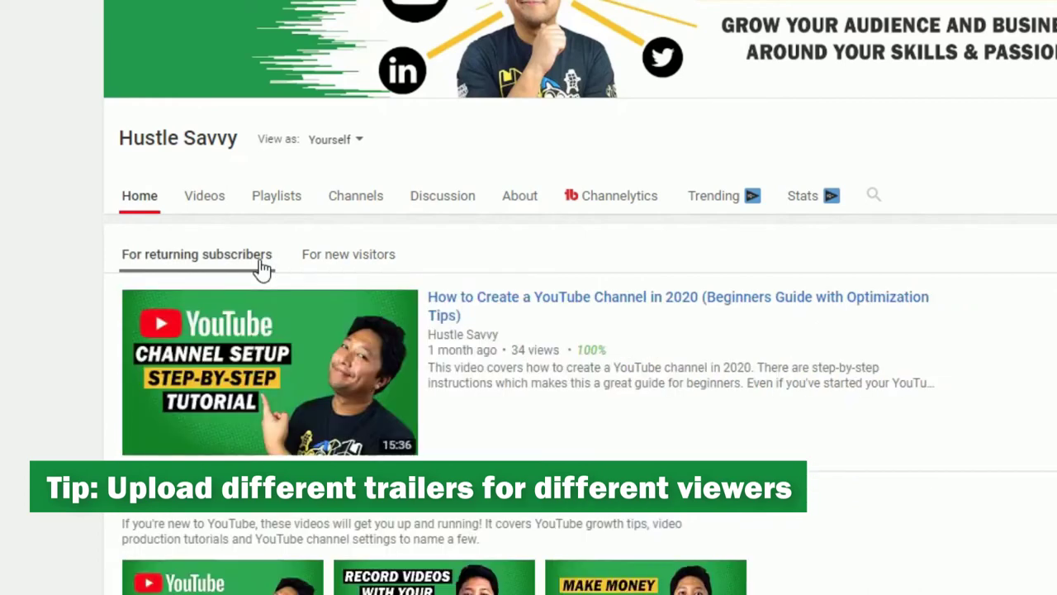